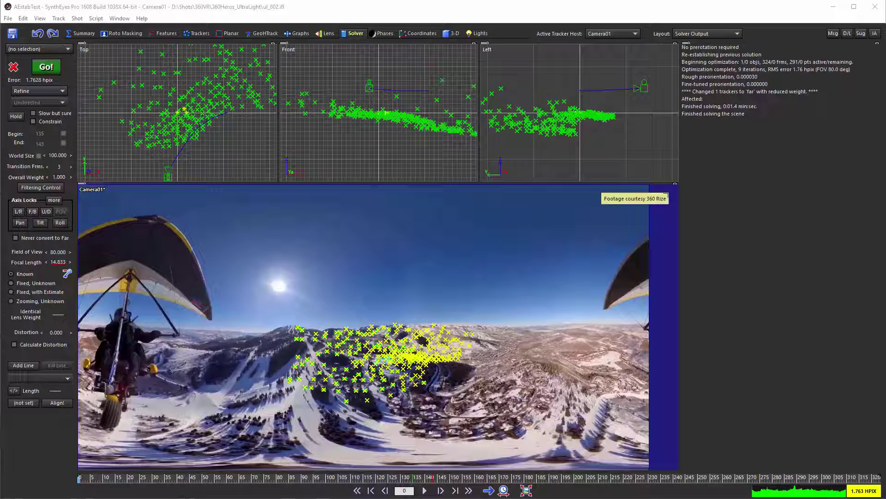
Step: Review the solved 360 shot across its frames, checking camera motion and tracker positions, and return to frame 0
left_click_drag(138, 481, 346, 480)
left_click_drag(602, 480, 180, 481)
left_click_drag(219, 441, 378, 446)
left_click_drag(545, 478, 729, 478)
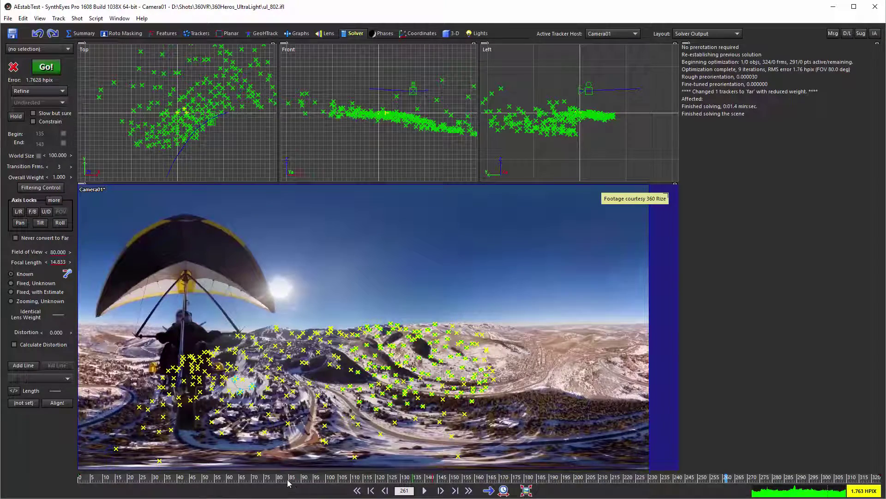
left_click_drag(287, 480, 701, 457)
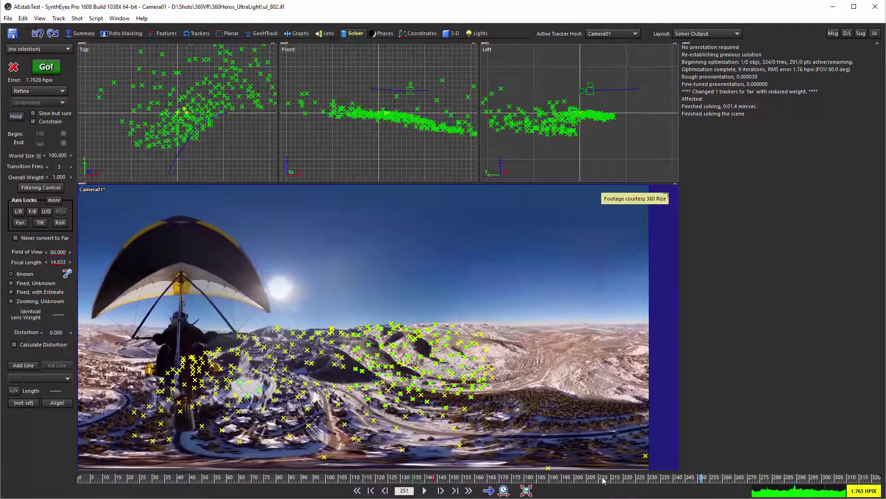
left_click_drag(603, 480, 106, 480)
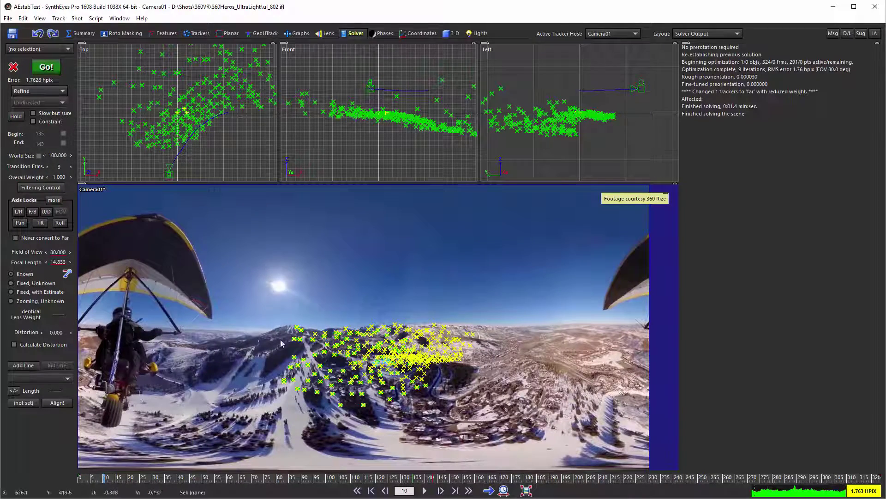
left_click_drag(317, 478, 81, 480)
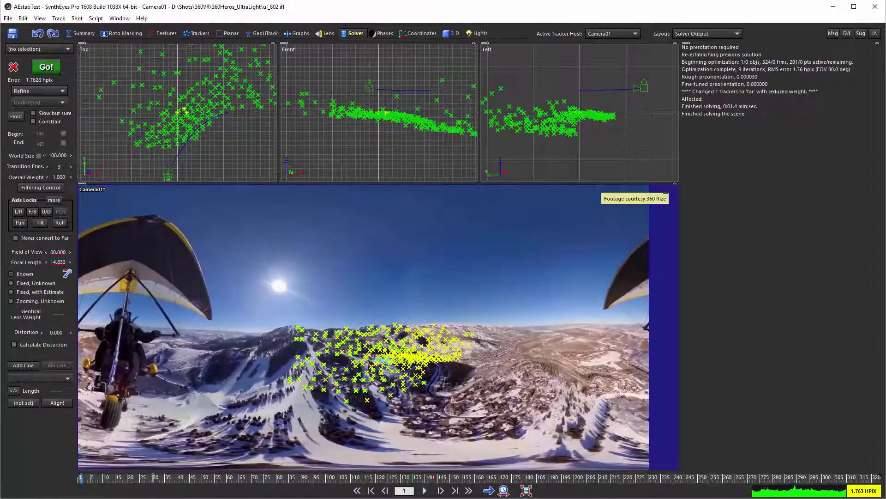
key("space")
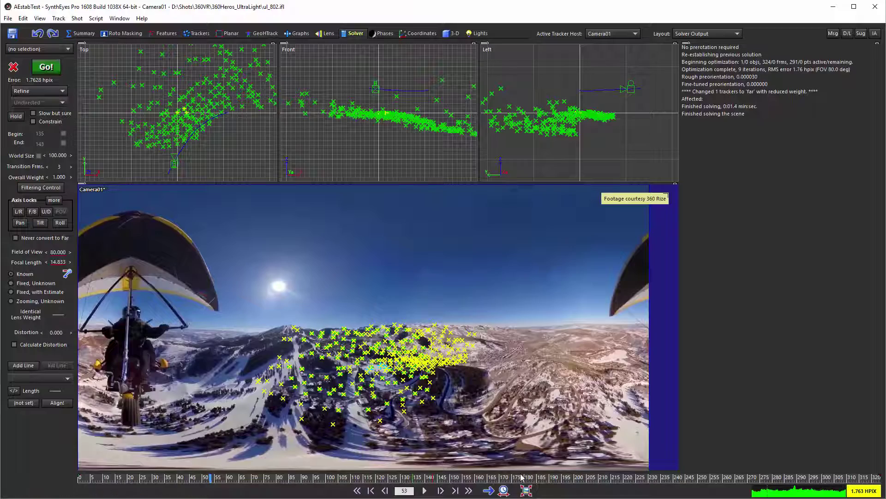
left_click_drag(523, 478, 73, 479)
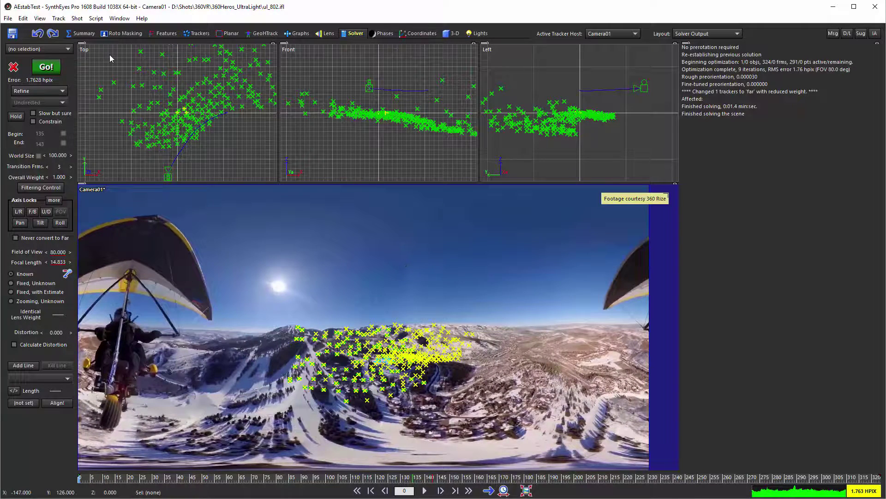
Step: Export the solve with the AfterEffects 360 Stabilizer exporter, overwriting AEstabTest.jsx, as New project - Run now for CC 2015
left_click(8, 19)
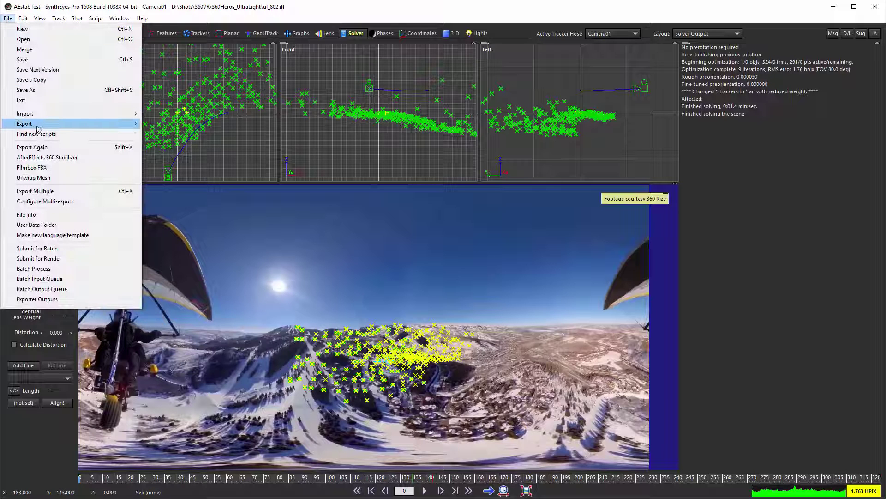
mouse_move(46, 124)
mouse_move(189, 2)
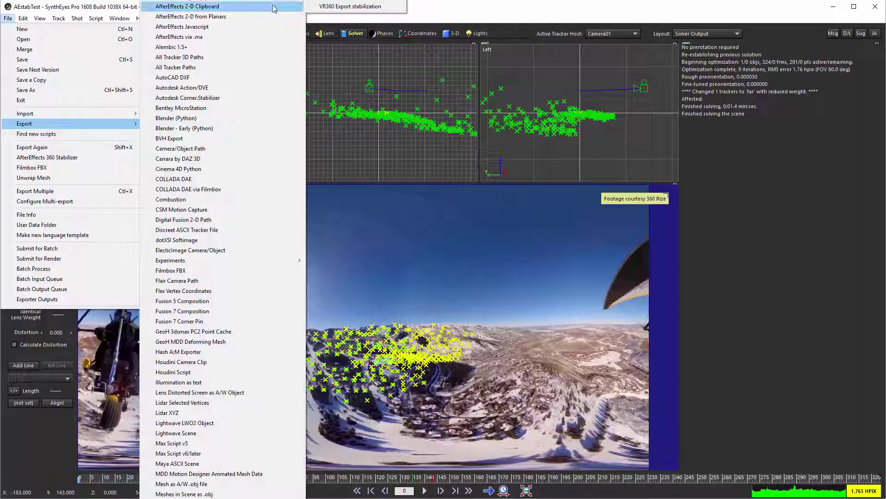
left_click(332, 3)
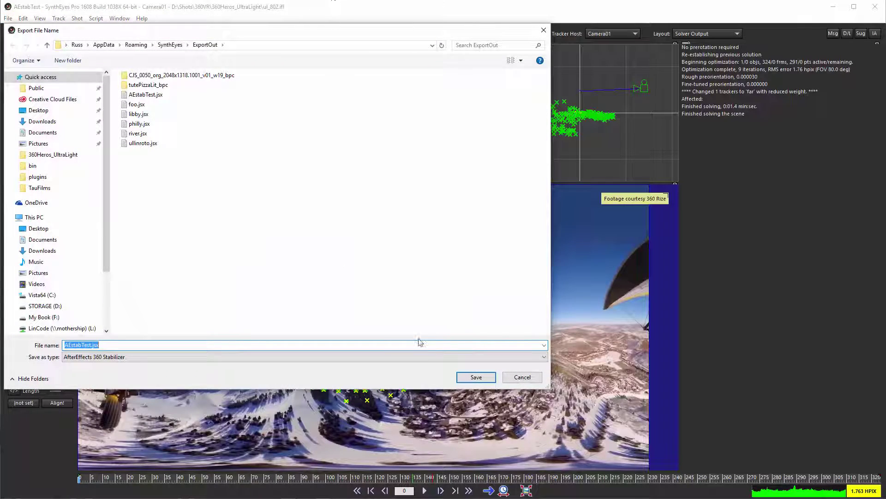
left_click(474, 377)
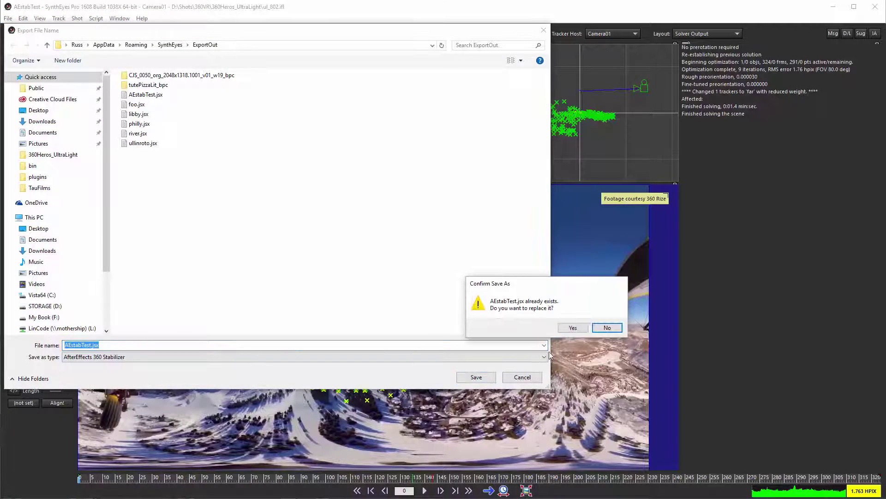
left_click(580, 328)
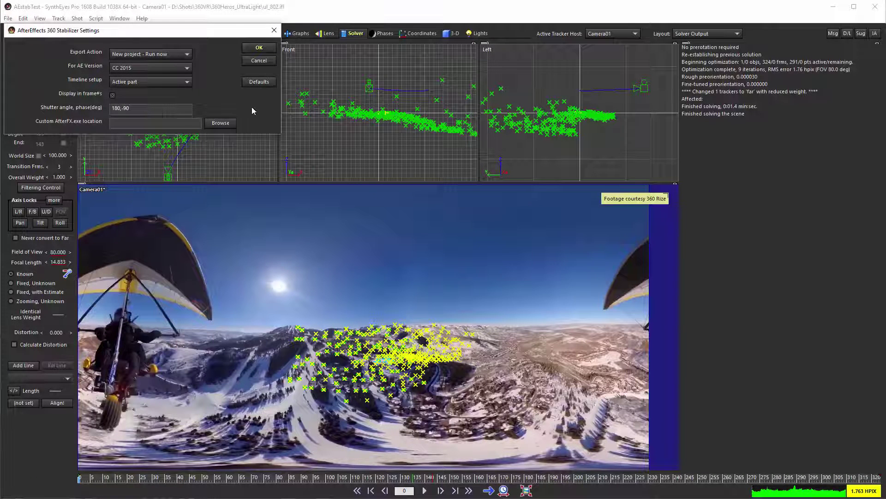
left_click(259, 48)
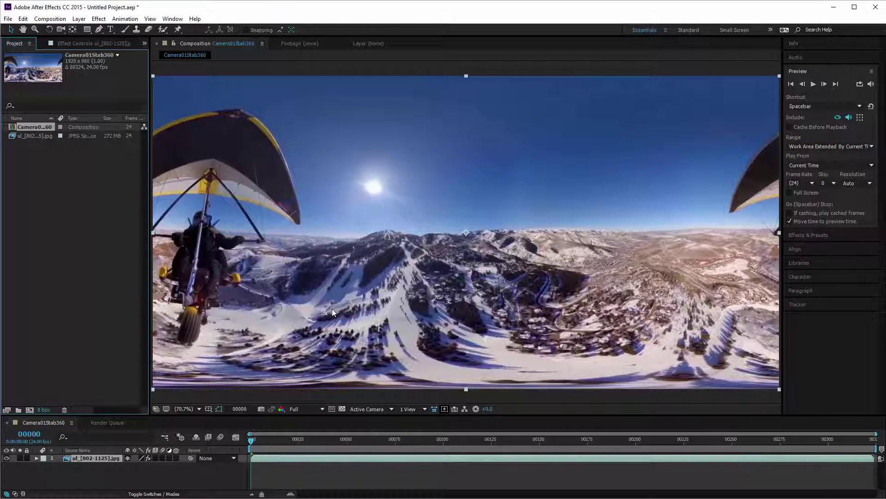
Step: Play the original ul_[802-1125].jpg footage in After Effects and the Camera01Stab360 composition from its start to compare their motion
double_click(24, 134)
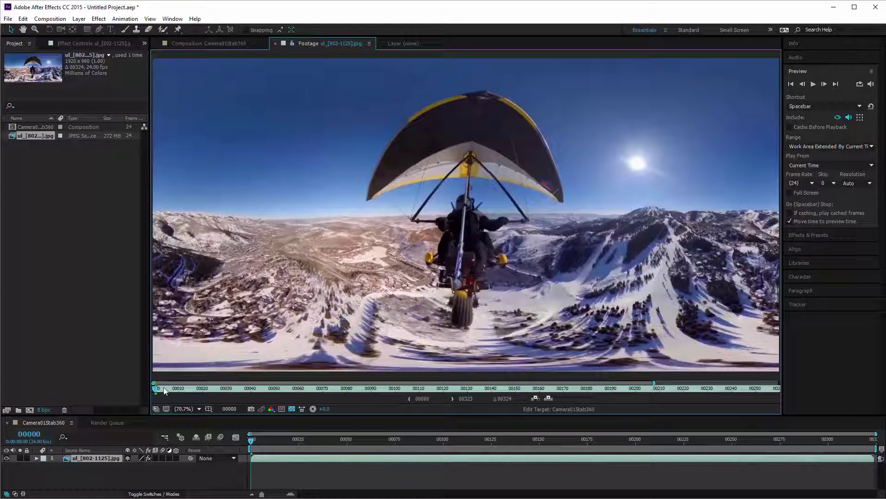
key("space")
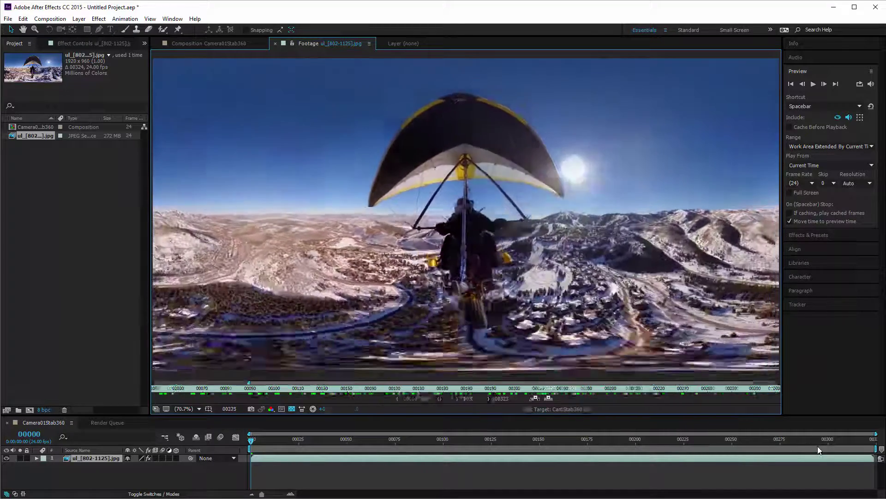
double_click(34, 126)
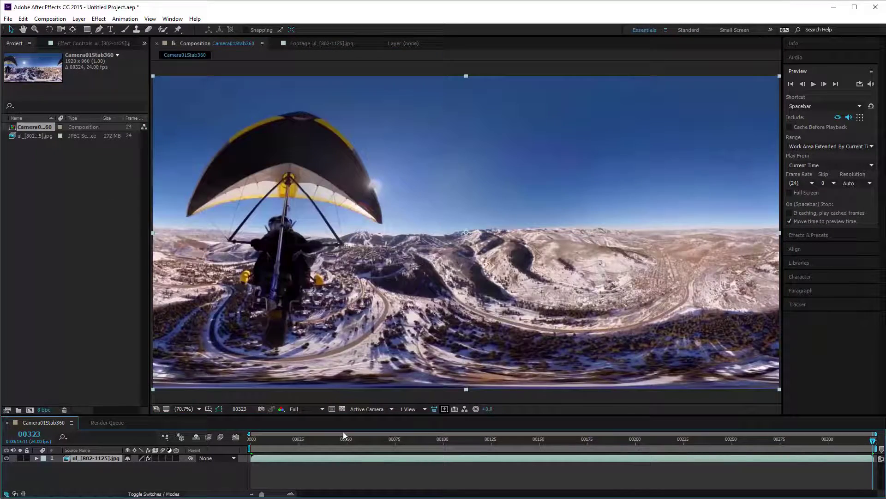
left_click_drag(304, 442, 475, 461)
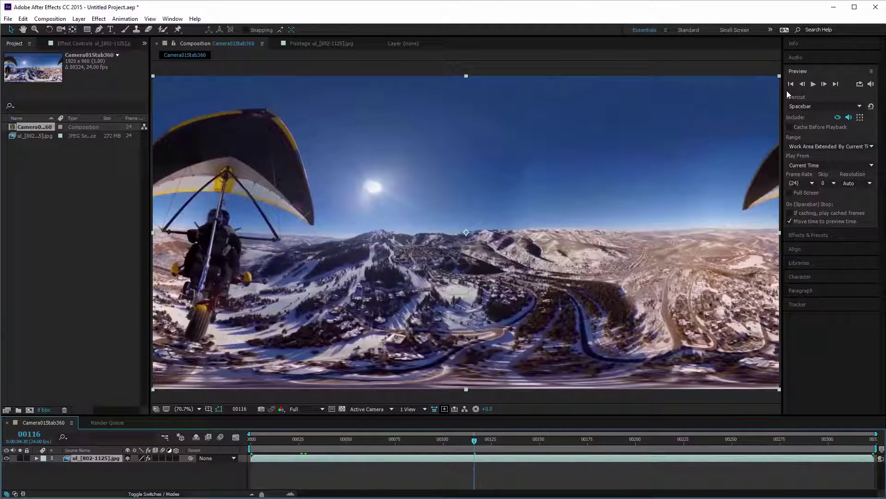
left_click(791, 84)
left_click(813, 84)
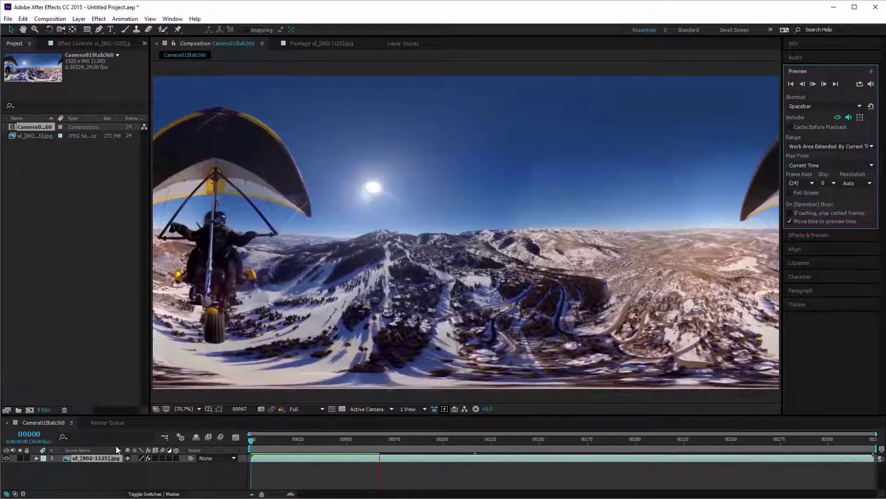
Step: Show the stabilization effect's controls, stop playback and inspect Pan, Tilt and Roll at several frames up to frame 150
left_click(70, 44)
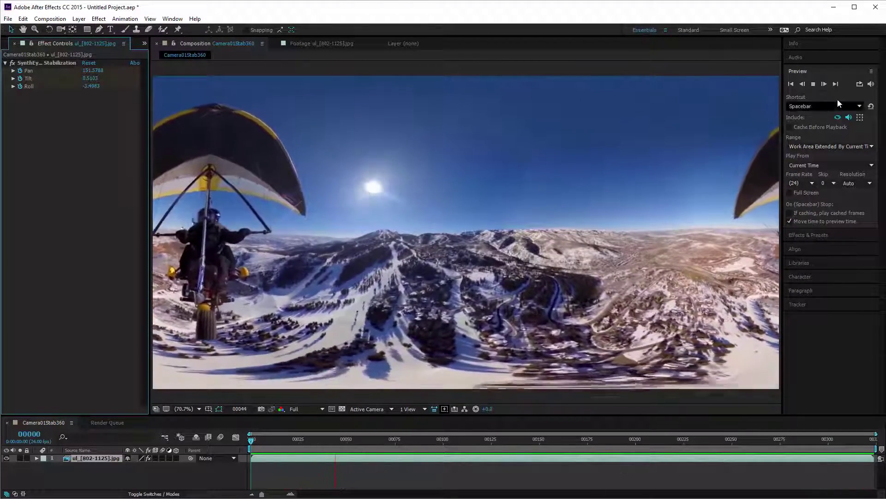
left_click(814, 85)
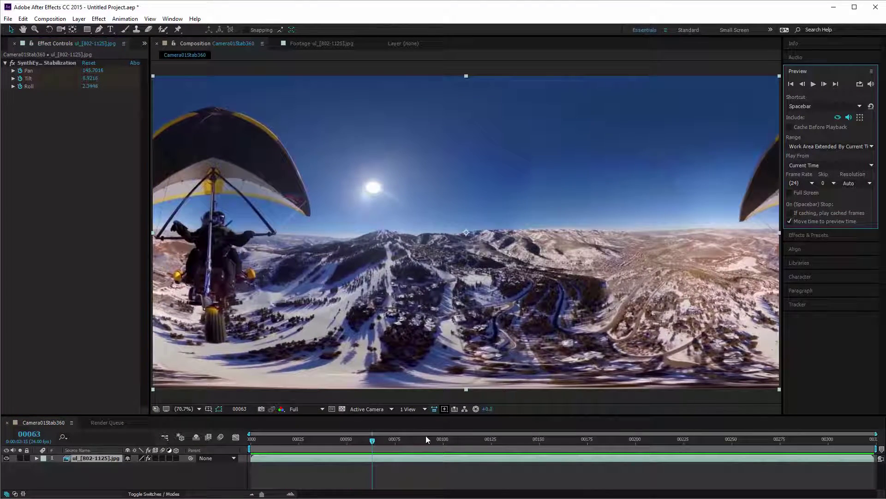
left_click_drag(423, 439, 303, 452)
left_click(355, 440)
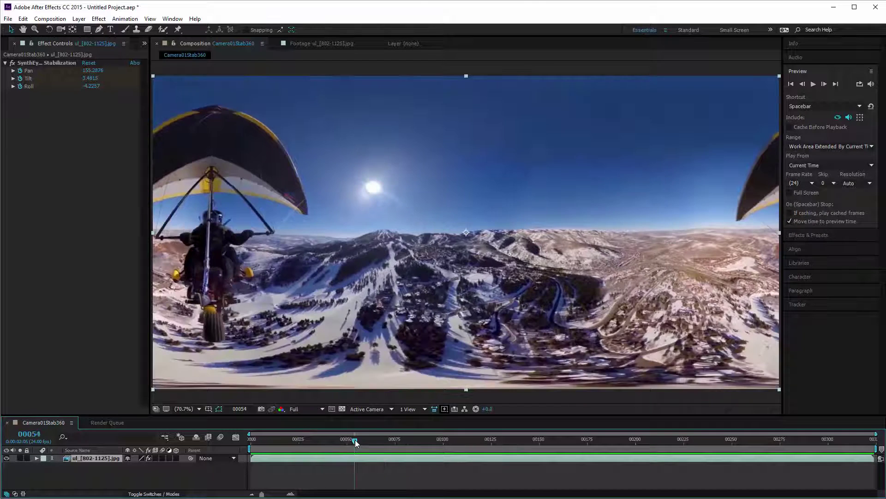
left_click(472, 439)
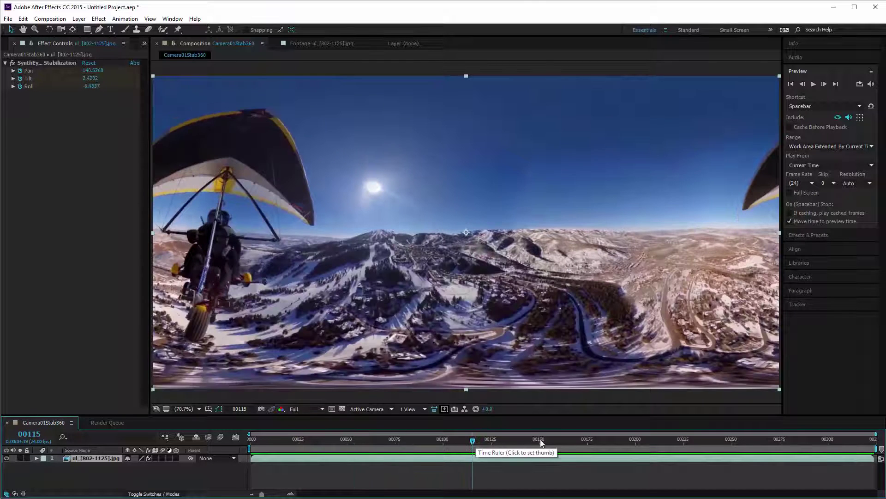
left_click(540, 439)
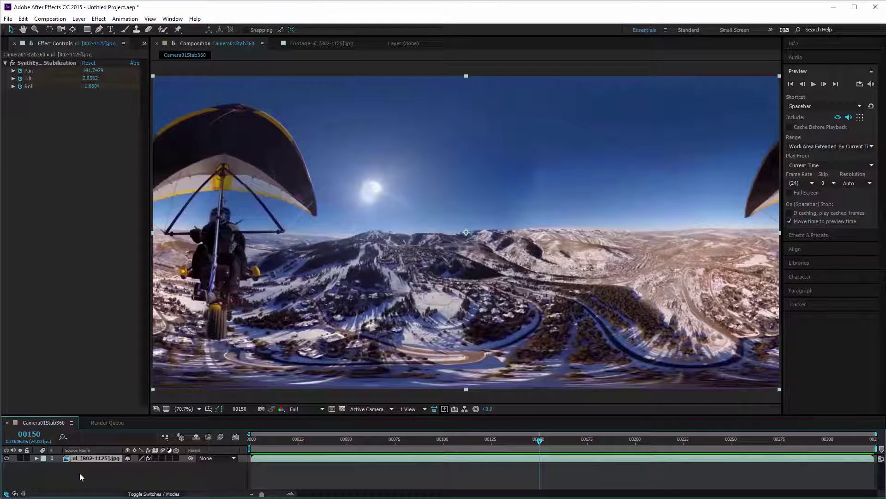
Step: Expand the layer's stabilization effect, examine its animation in the Graph Editor back to frame 11, and collapse the effect
left_click(37, 458)
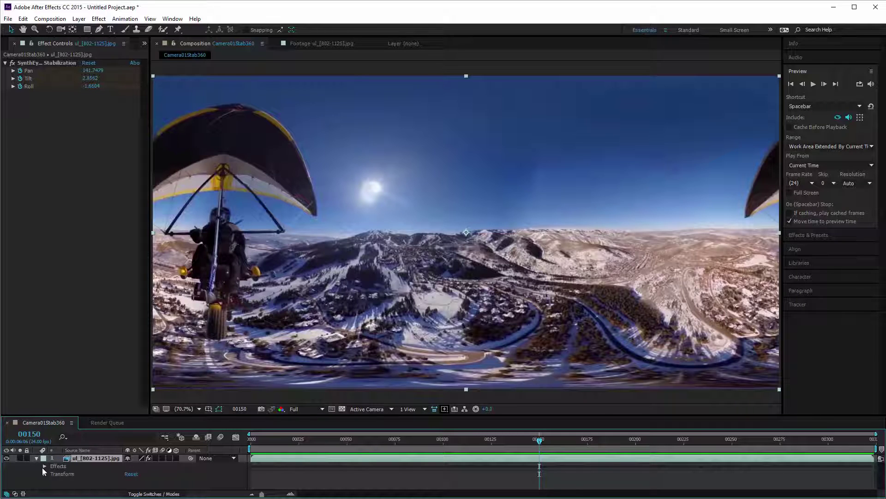
left_click(43, 466)
left_click(52, 474)
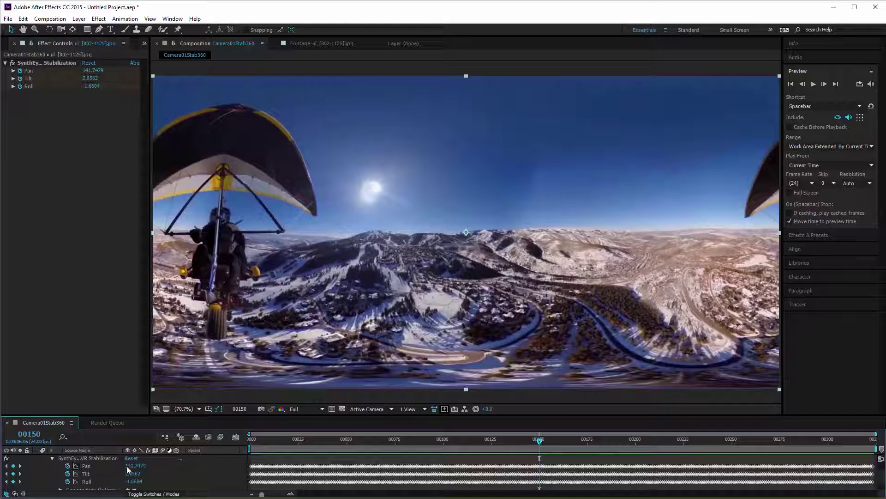
left_click(236, 436)
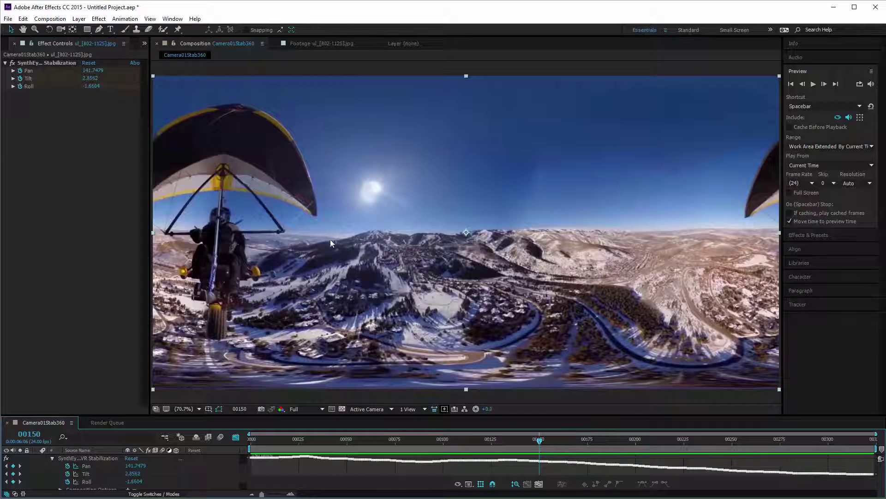
left_click(505, 438)
left_click_drag(483, 440, 272, 439)
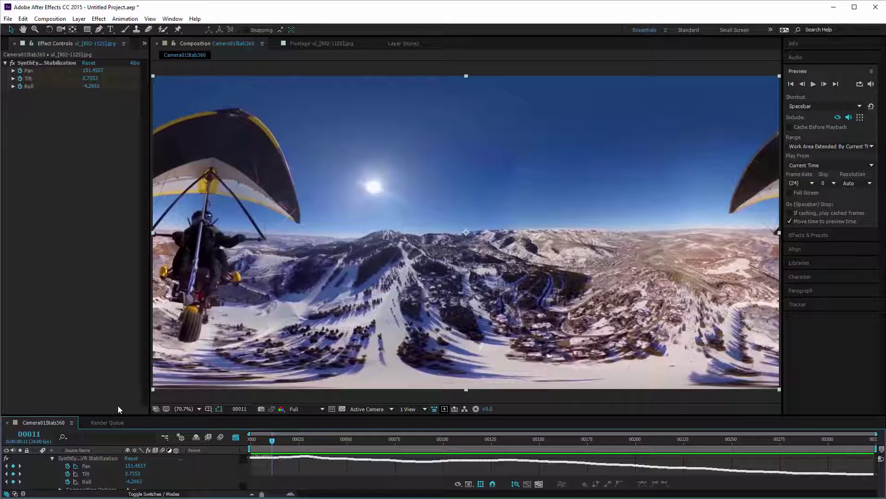
left_click(52, 458)
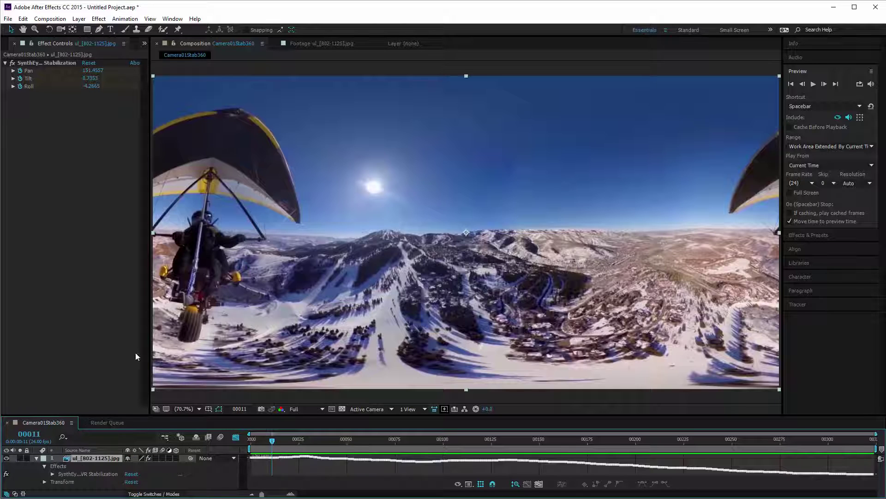